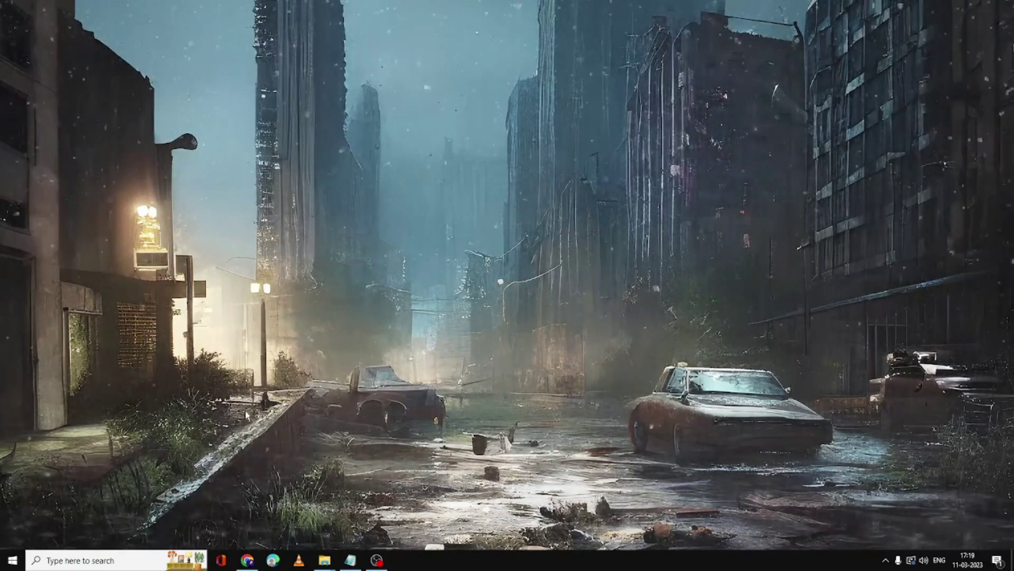
Run 'netsh interface tcp set heuristics disabled' in an administrator Command Prompt.
left_click(134, 560)
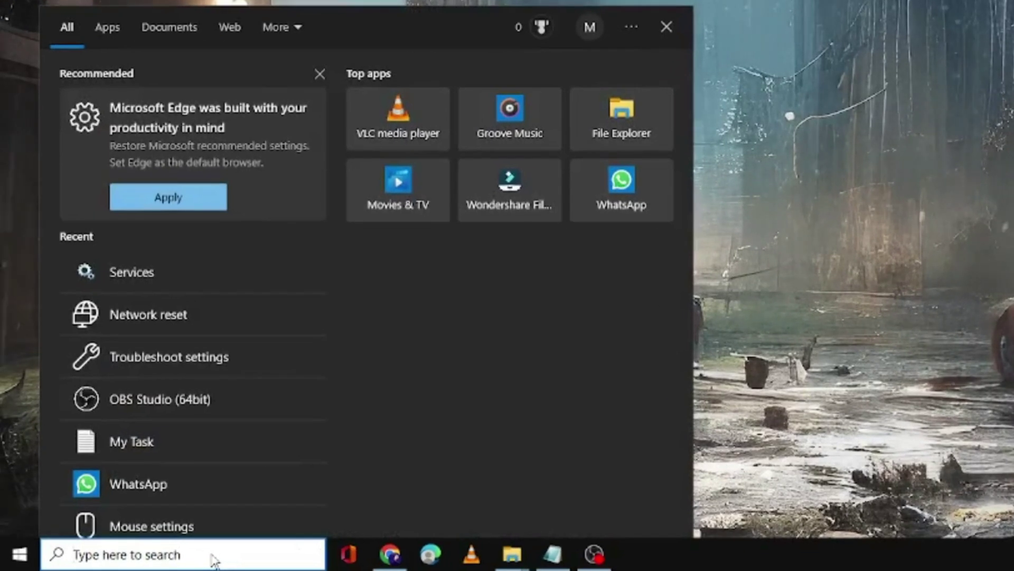
type("cmd")
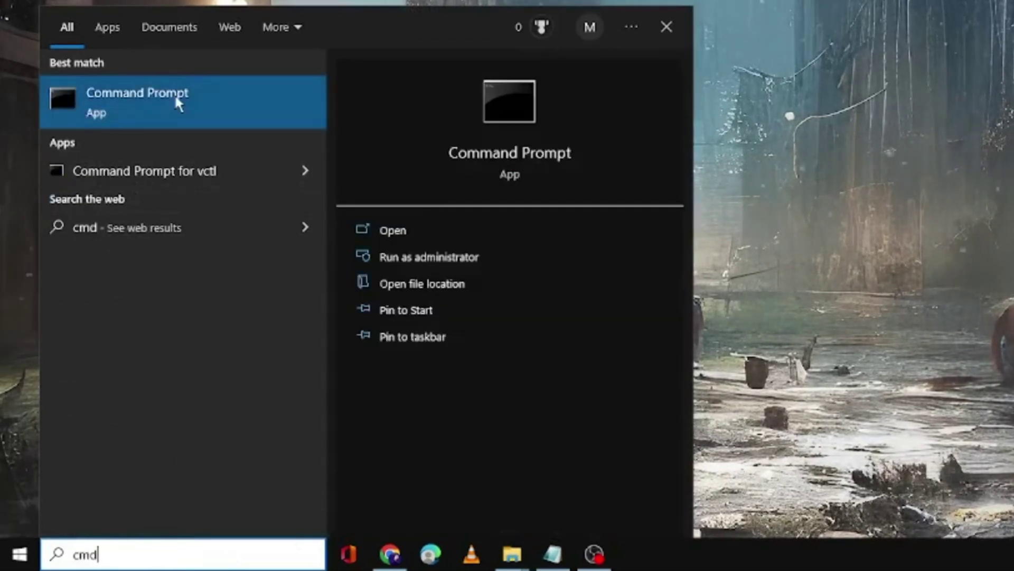
right_click(174, 93)
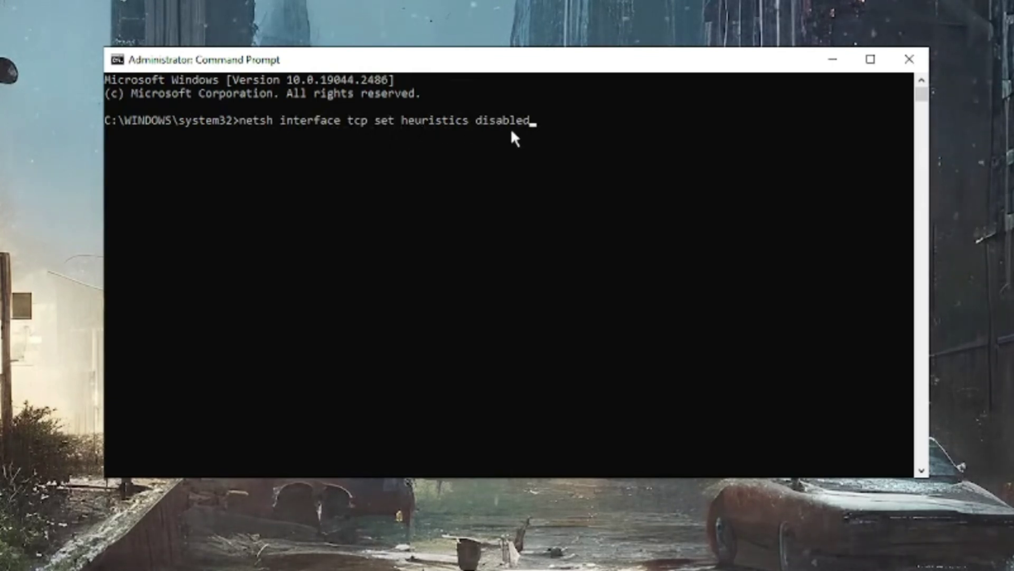
key("Return")
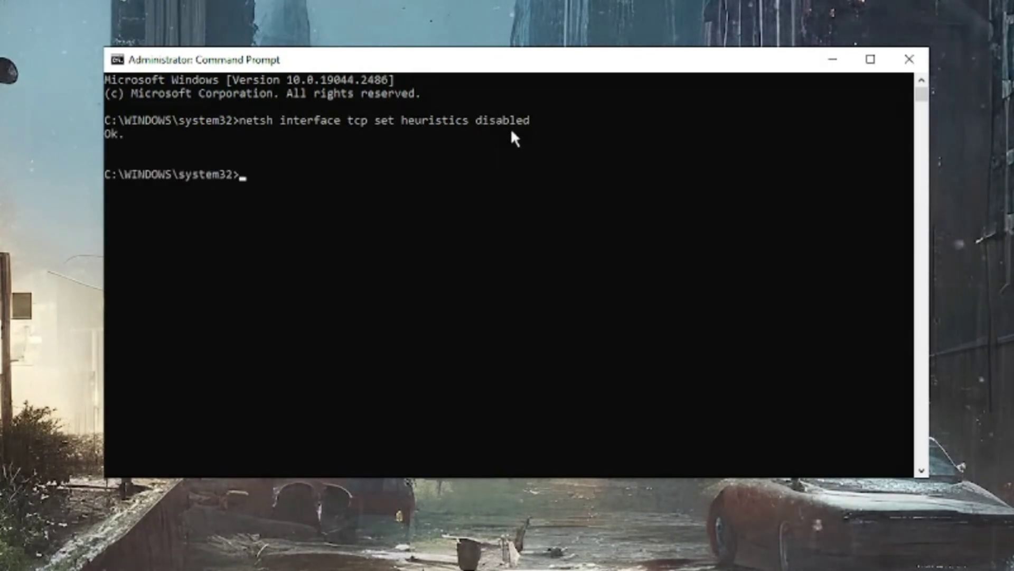
Close Command Prompt and launch Network Connections with ncpa.cpl.
left_click(899, 62)
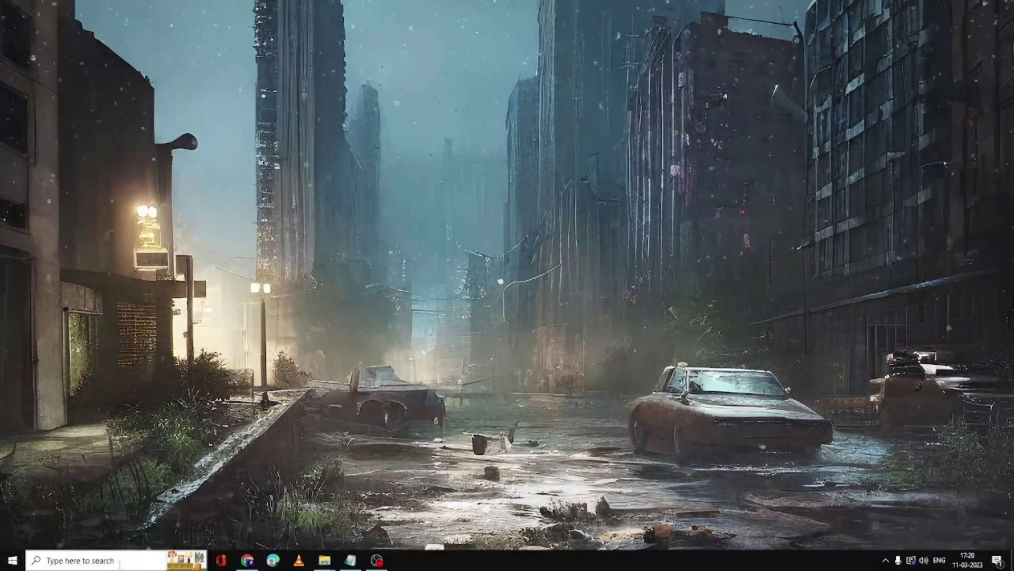
left_click(119, 564)
type("nc")
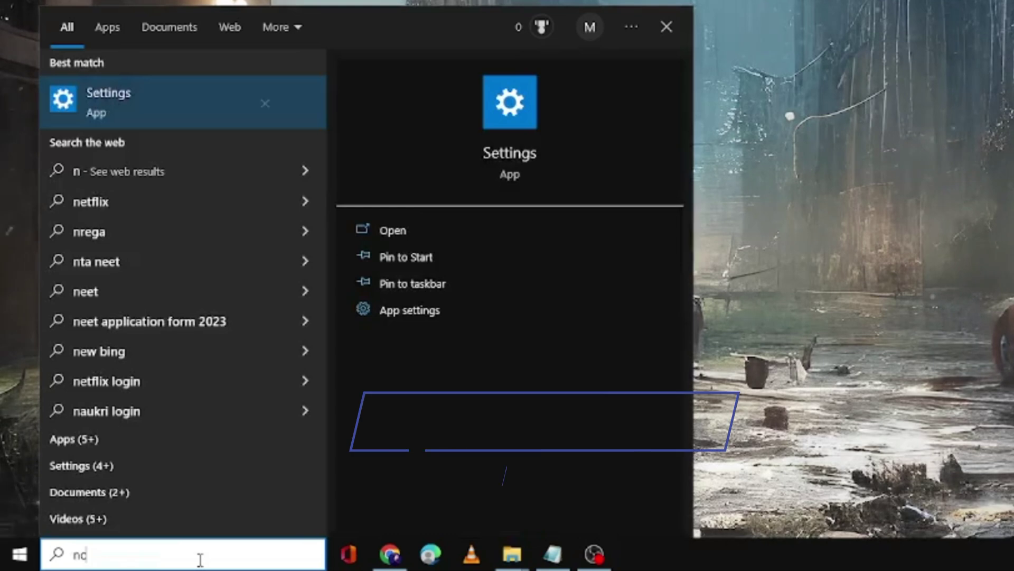
type("pa.cp")
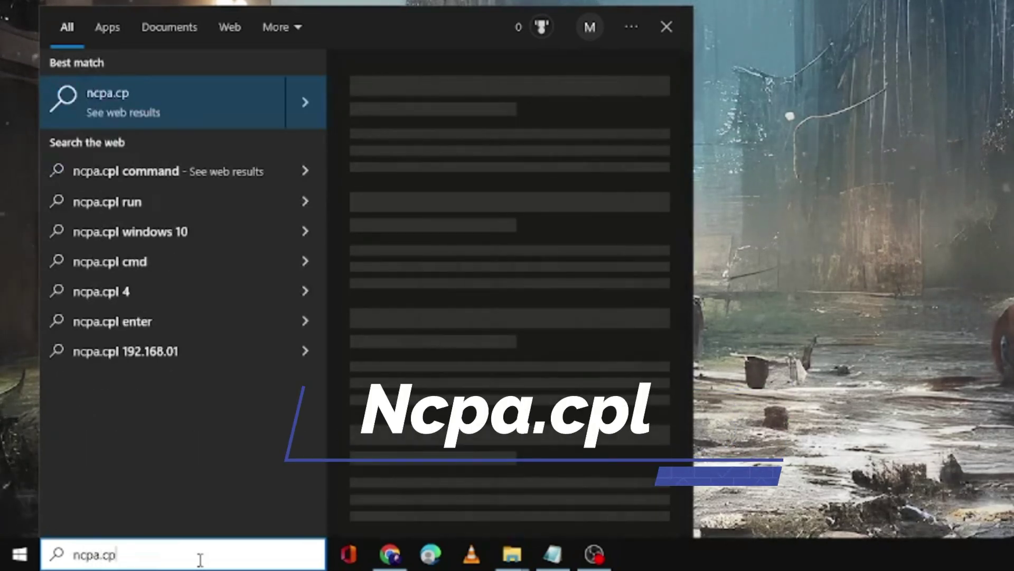
type("l")
key("Return")
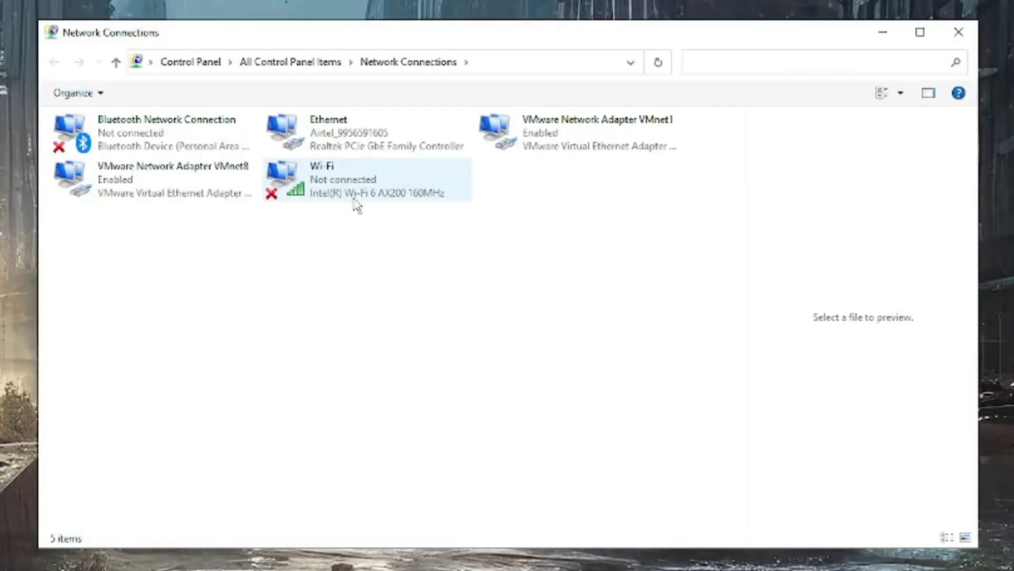
Open the Wi-Fi connection's properties and select Internet Protocol Version 4 (TCP/IPv4).
right_click(496, 225)
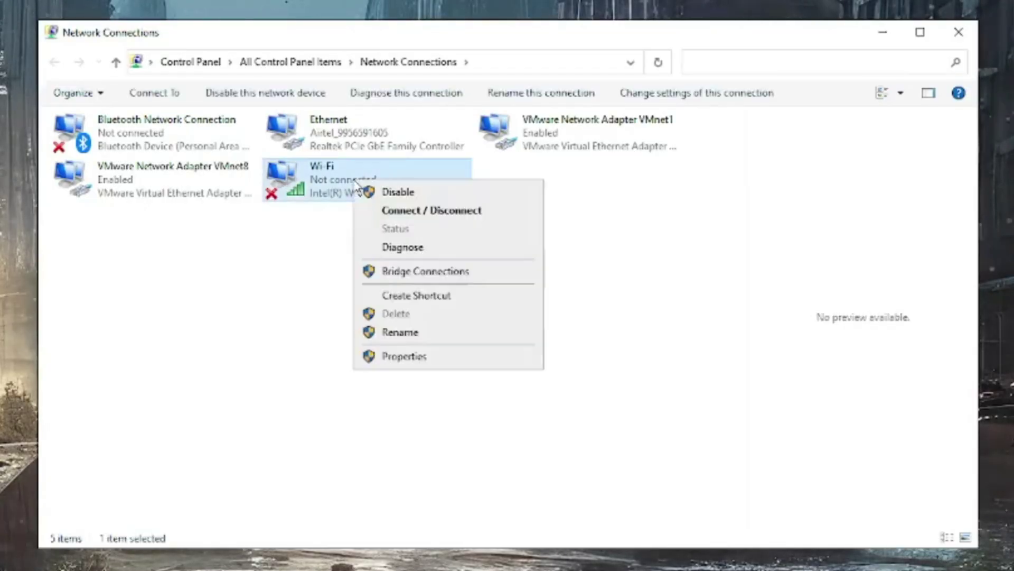
left_click(415, 360)
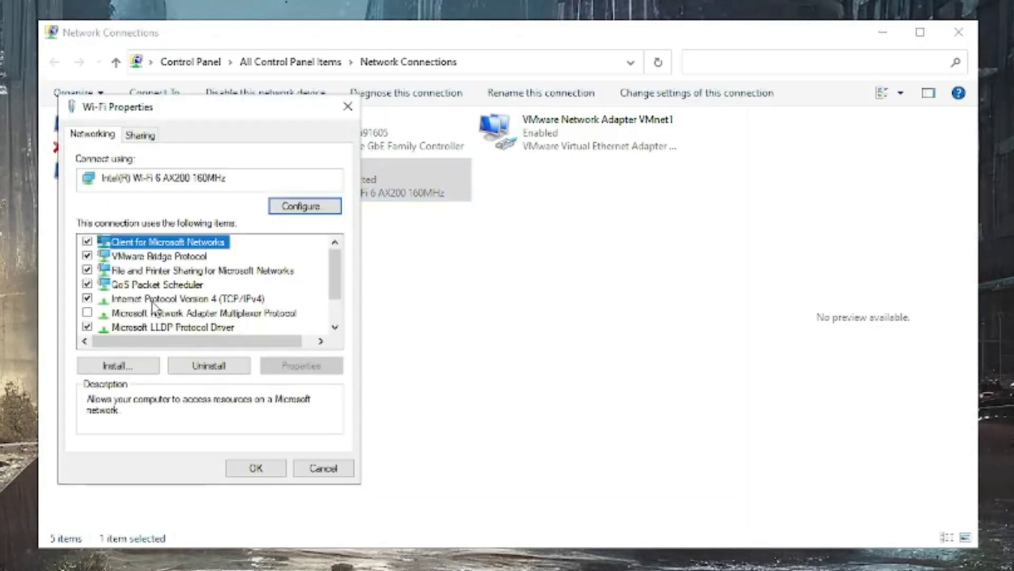
left_click(152, 299)
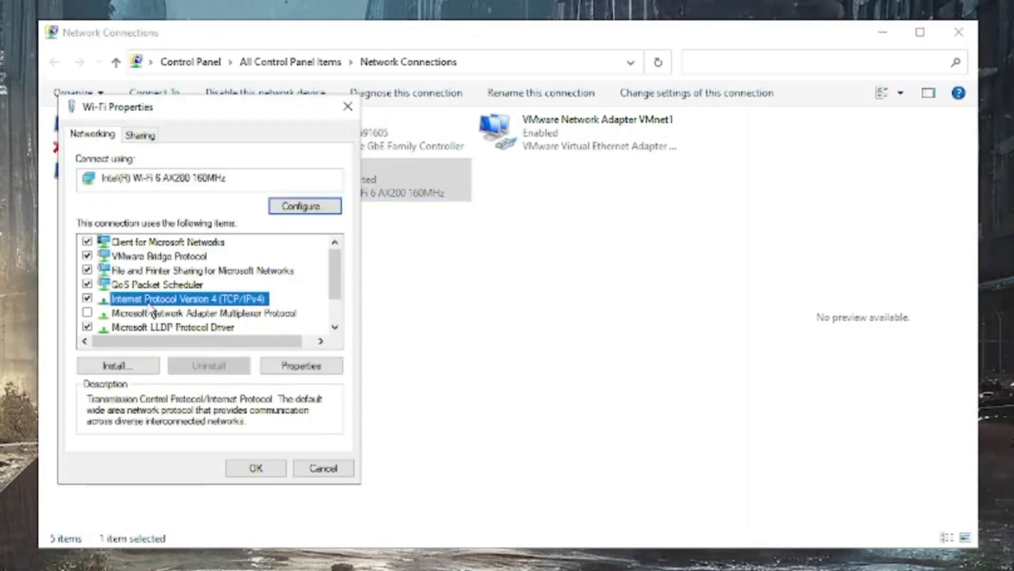
Set Wi-Fi IPv4 preferred DNS to 1.1.1.1 and alternate DNS to 1.0.0.1, then confirm.
double_click(230, 300)
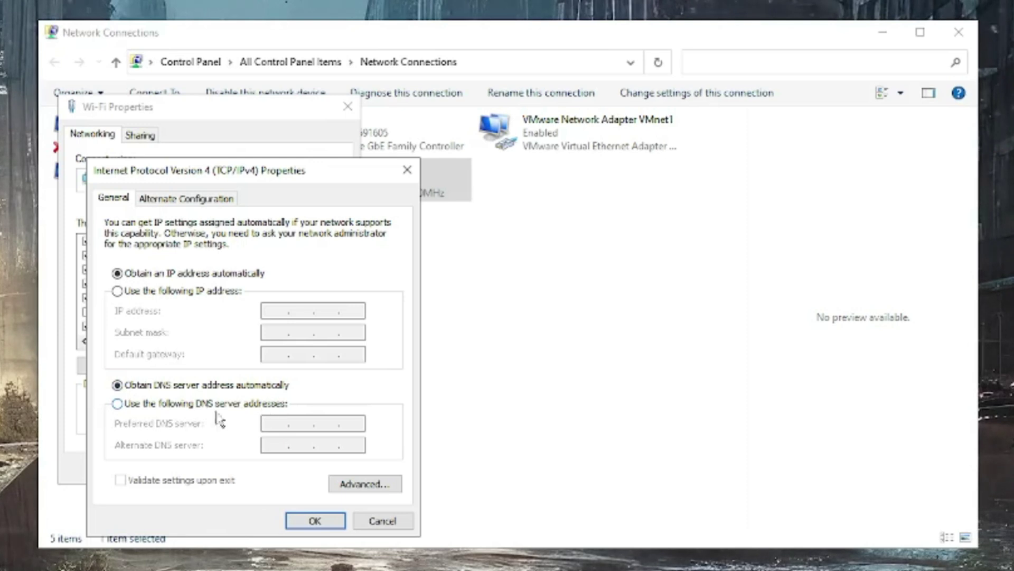
left_click(117, 403)
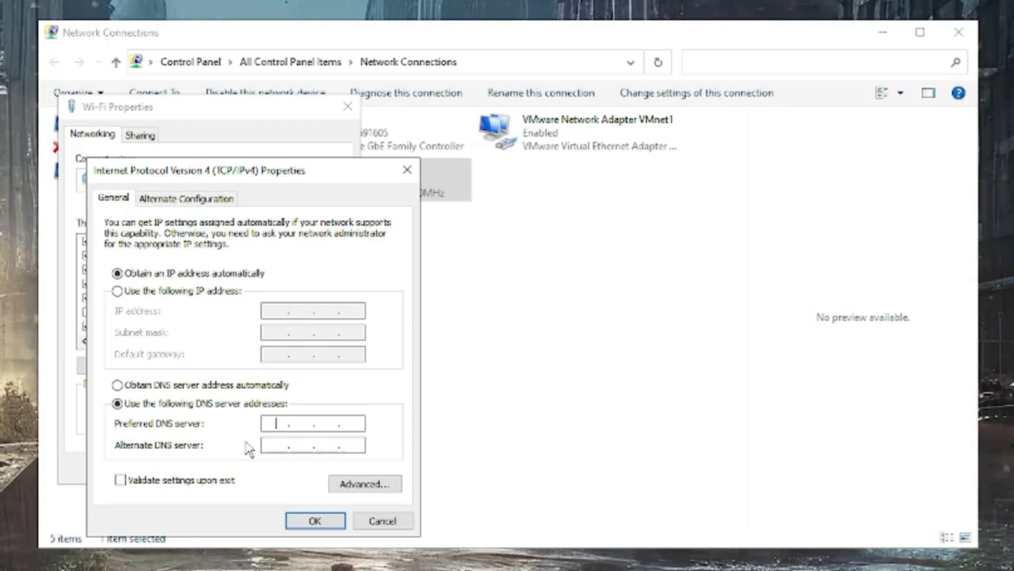
type("1 . 1 . 1 .")
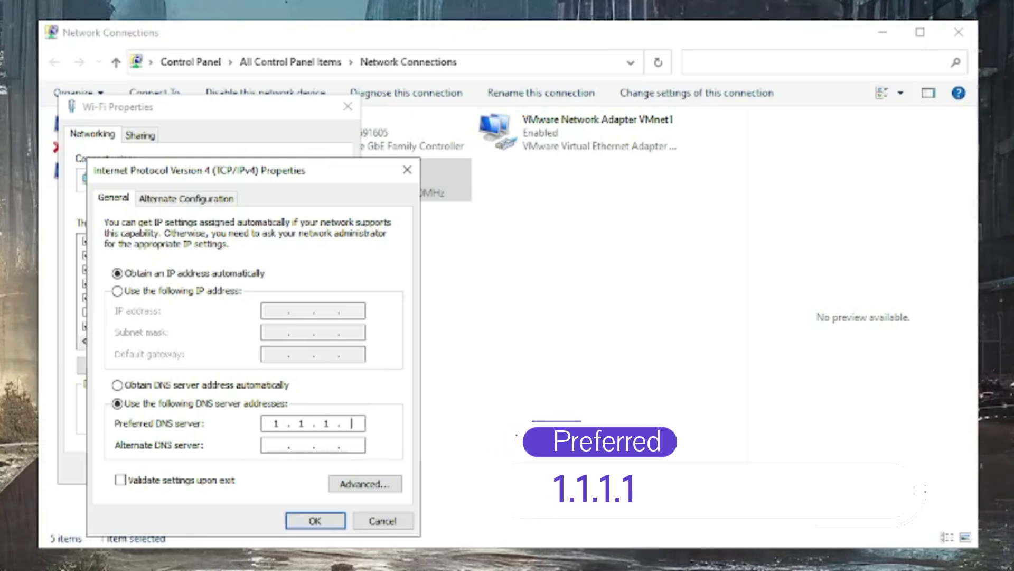
left_click(283, 446)
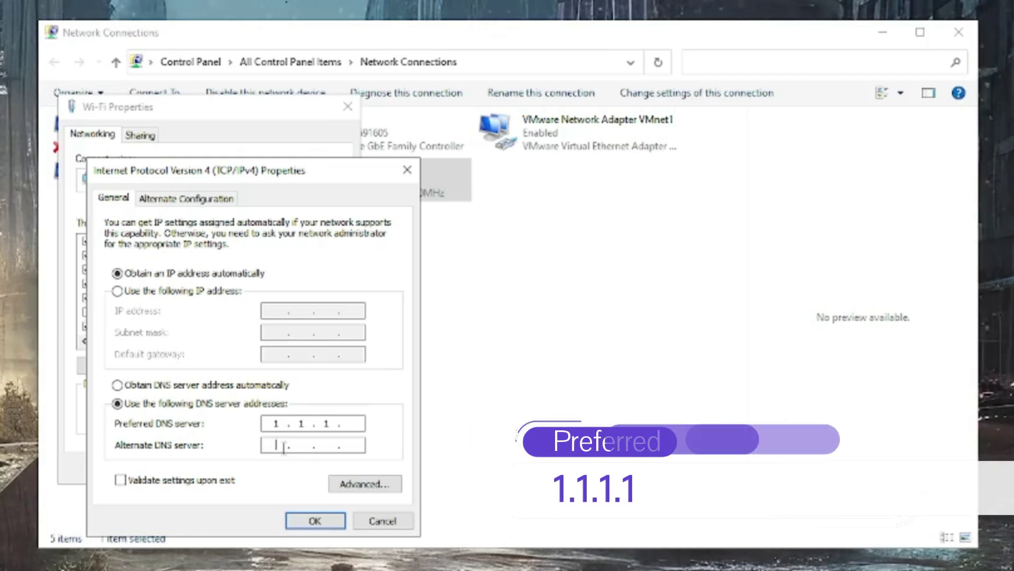
type("1.0.0.1")
left_click(352, 423)
type("1")
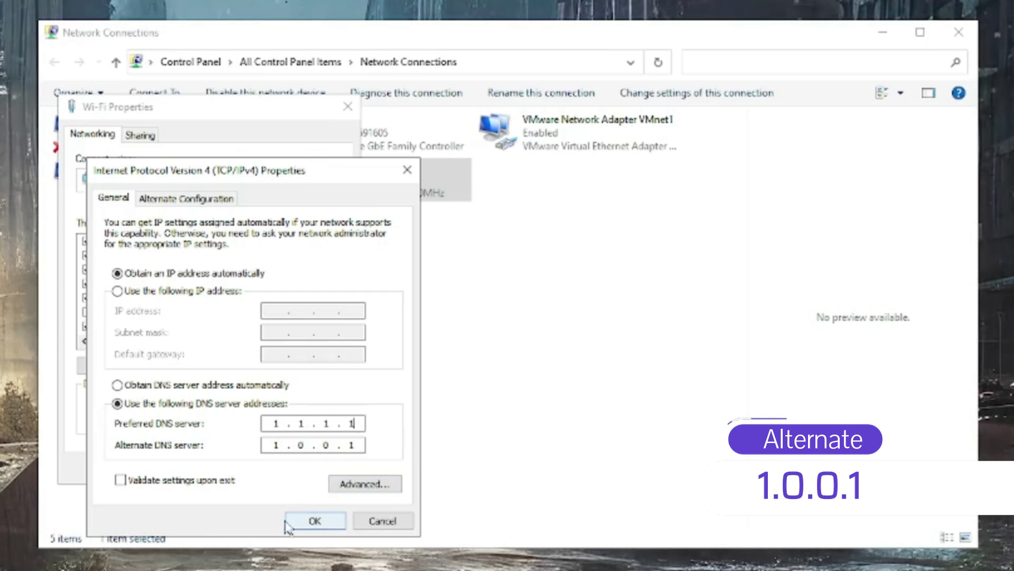
left_click(323, 522)
Close and reopen the Wi-Fi properties, then show the adapter's Advanced configuration settings.
left_click(255, 468)
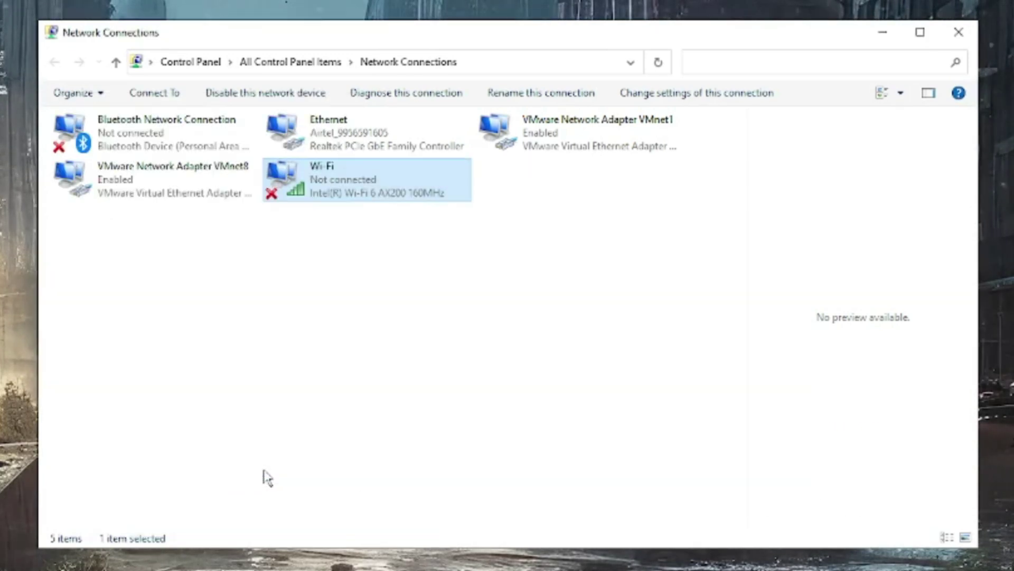
right_click(338, 183)
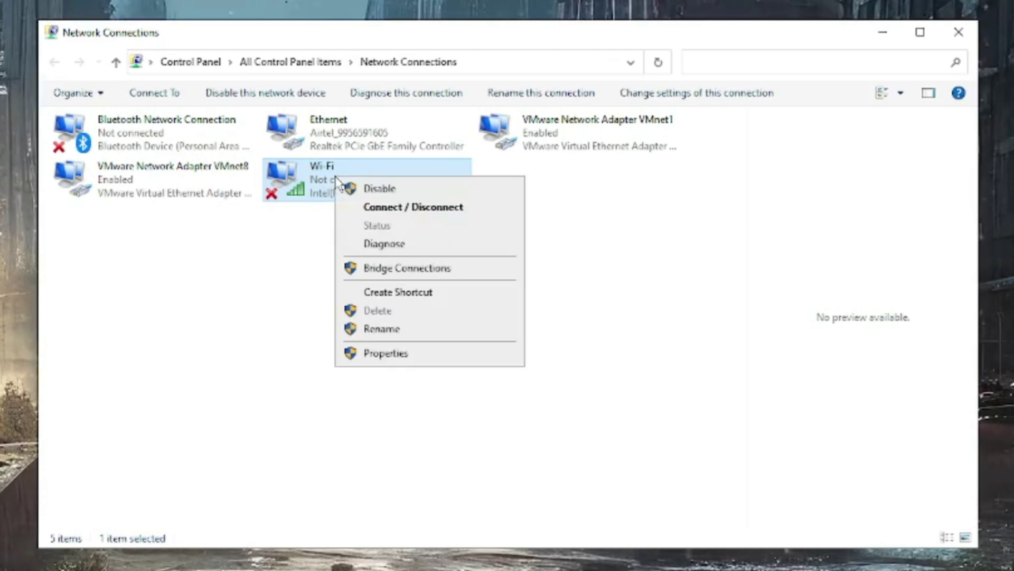
left_click(380, 354)
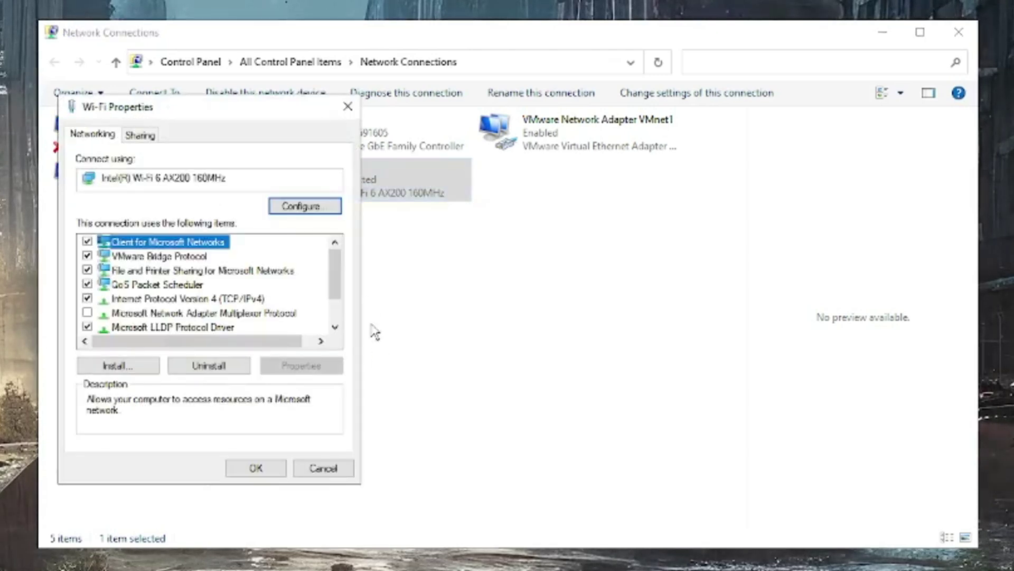
left_click(304, 211)
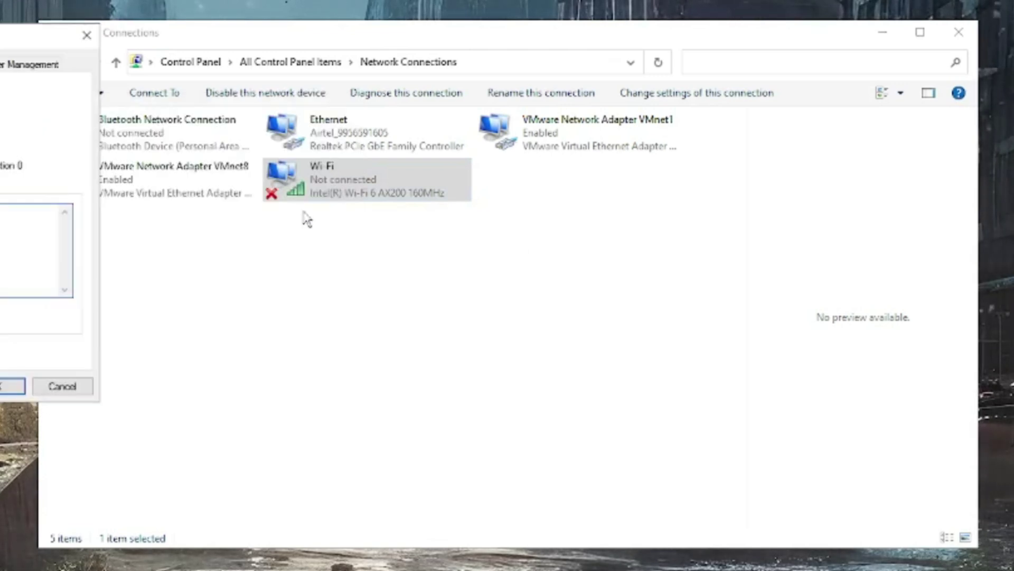
left_click_drag(10, 45, 359, 80)
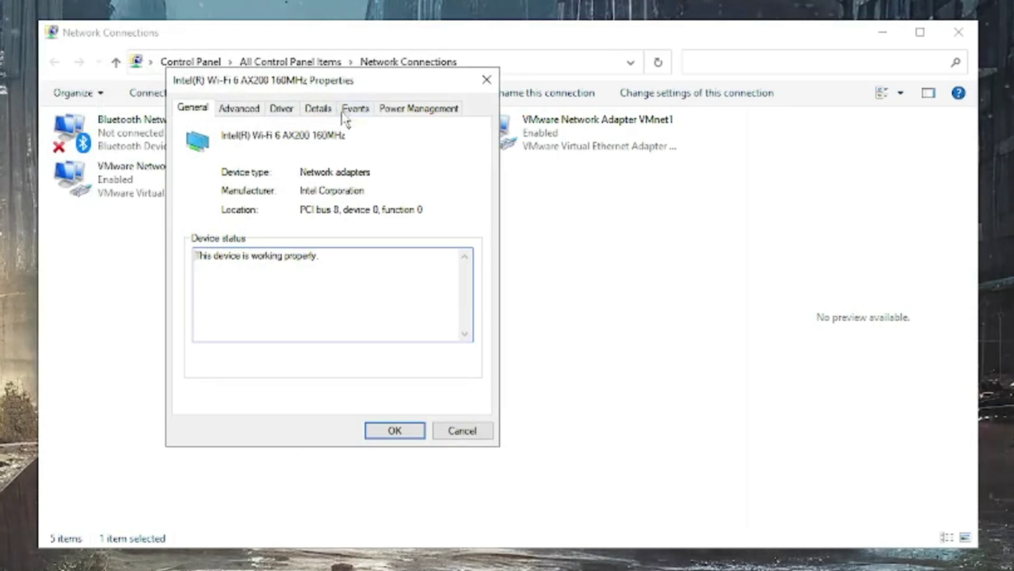
left_click(243, 109)
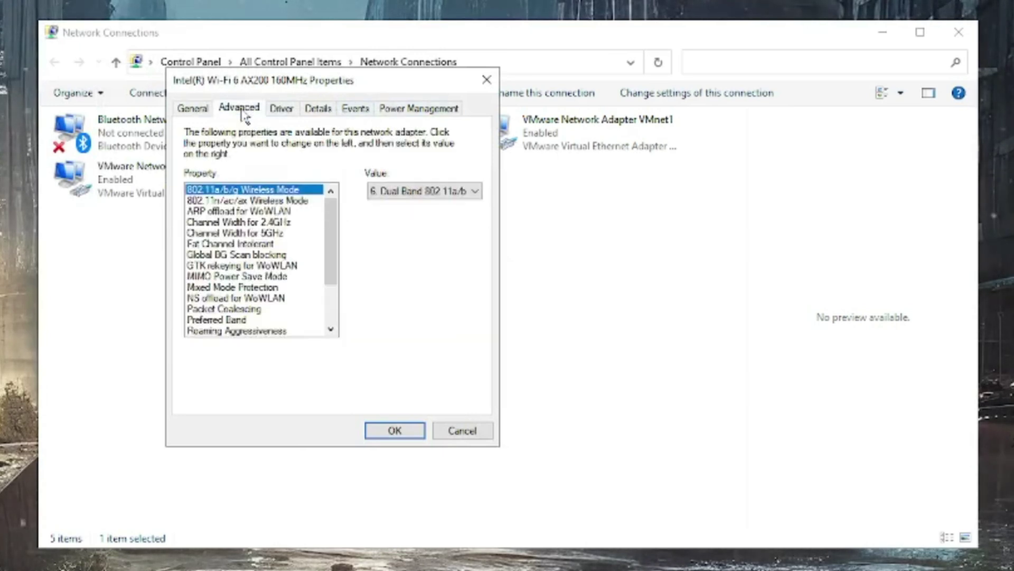
Keep Channel Width for both 2.4GHz and 5GHz at Auto.
left_click(218, 212)
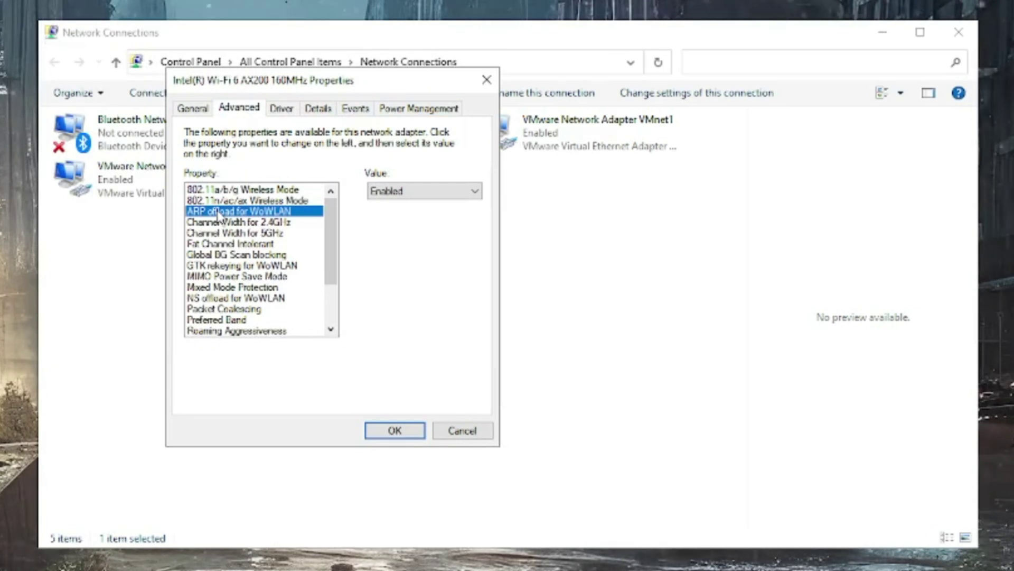
left_click(219, 223)
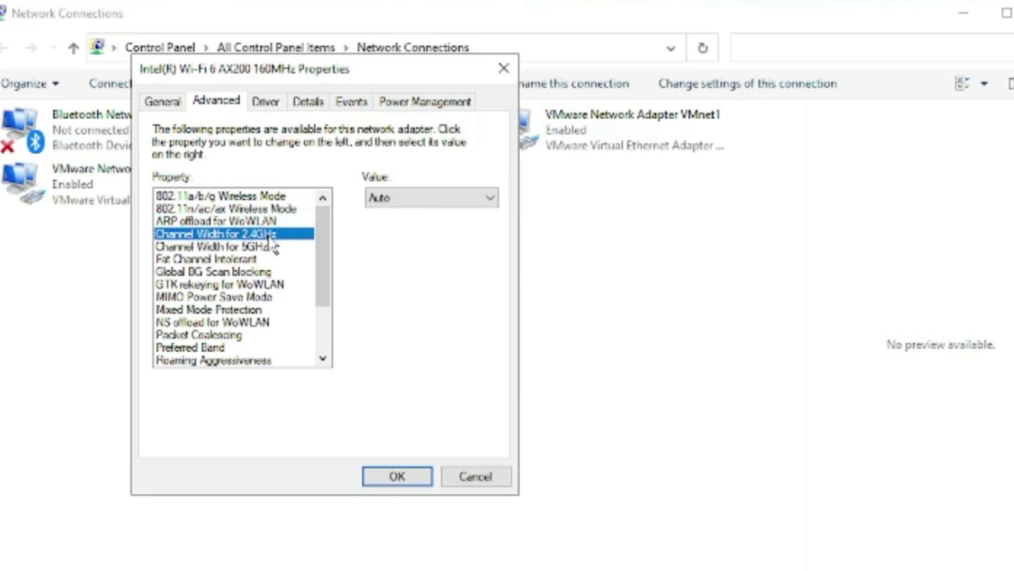
left_click(404, 196)
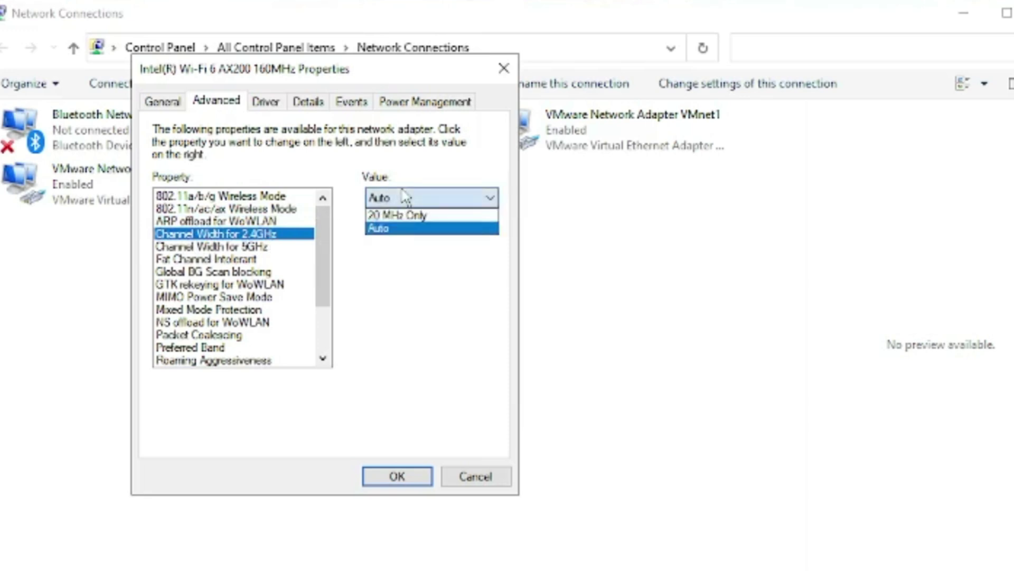
left_click(386, 230)
left_click(195, 247)
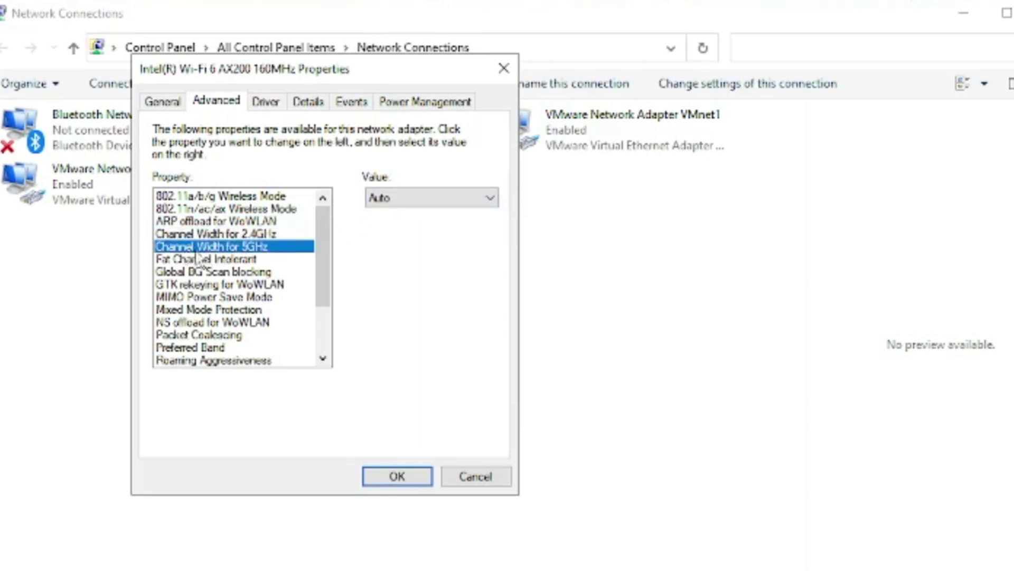
left_click(398, 199)
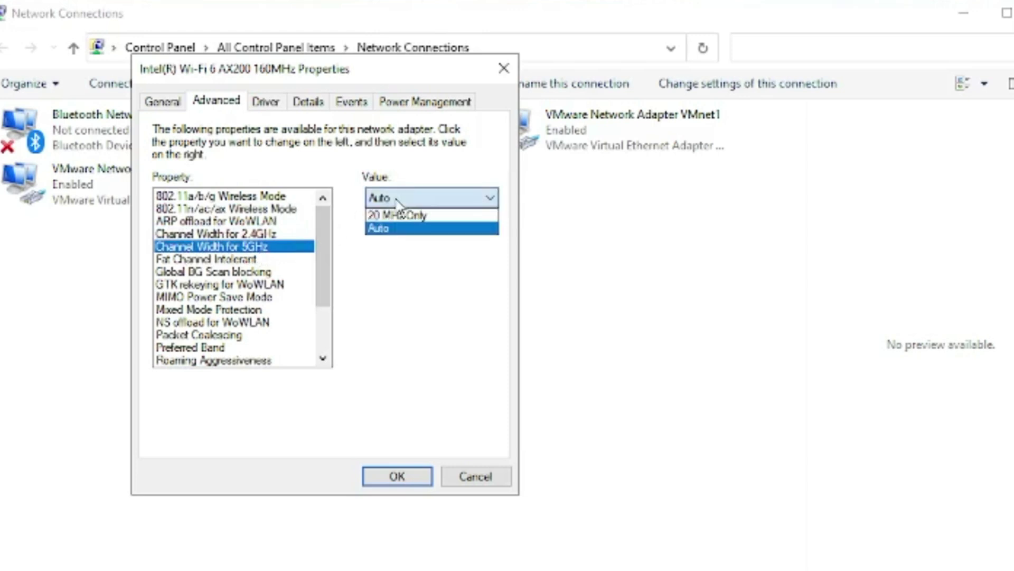
left_click(391, 241)
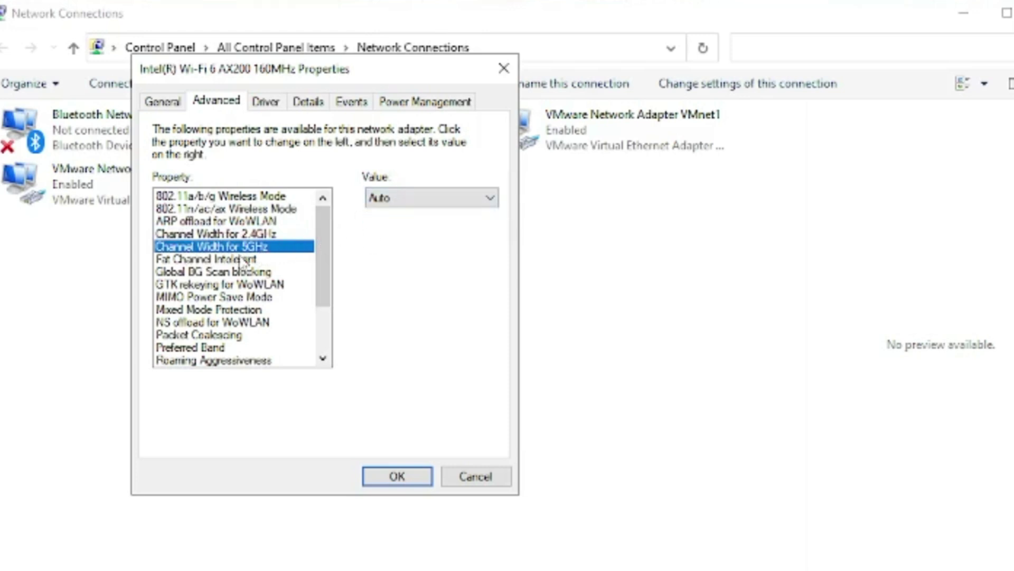
Set the adapter's Preferred Band to 3. Prefer 5GHz band.
left_click(224, 259)
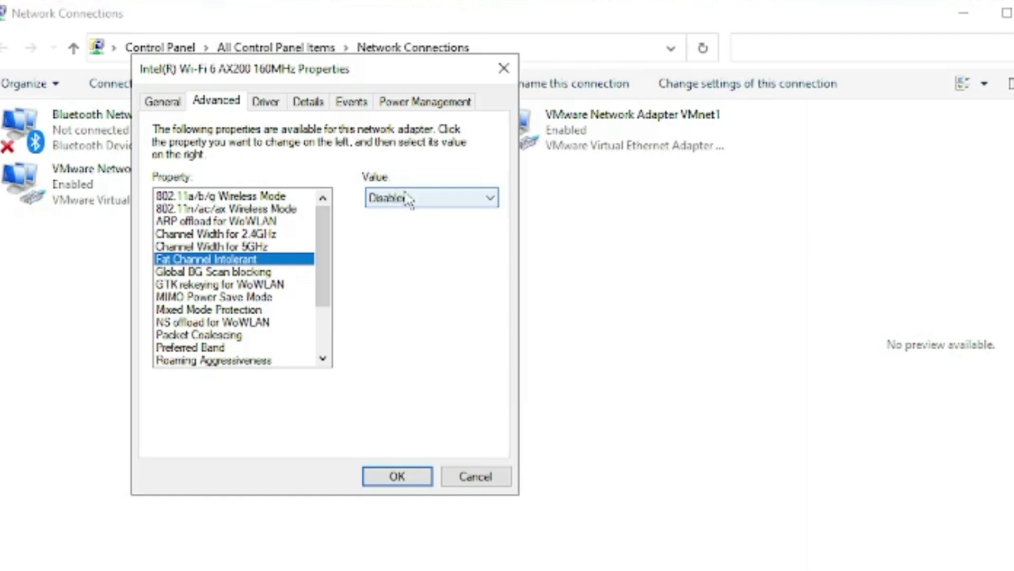
left_click(222, 272)
scroll(227, 285, "down", 1)
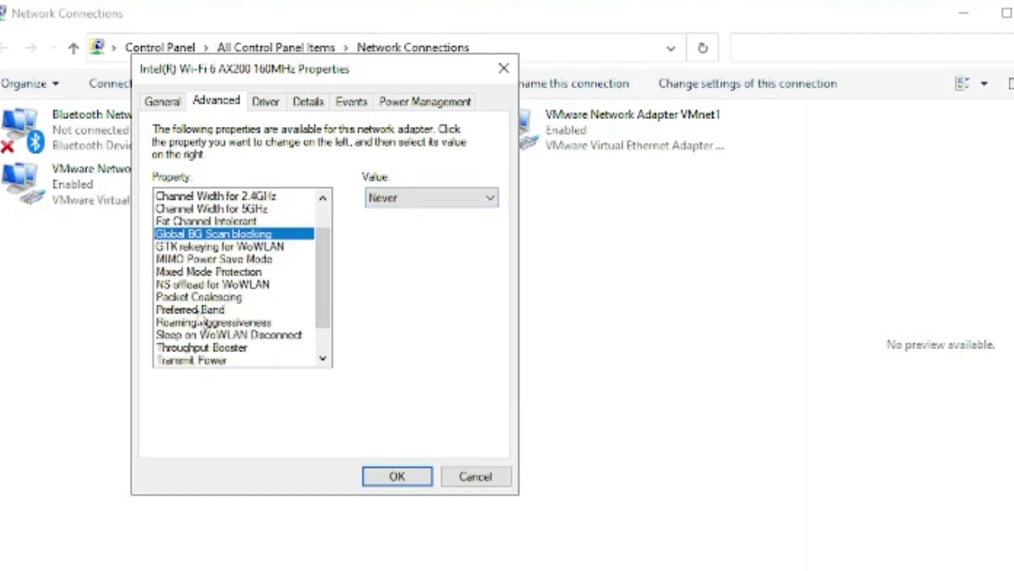
left_click(201, 310)
left_click(410, 197)
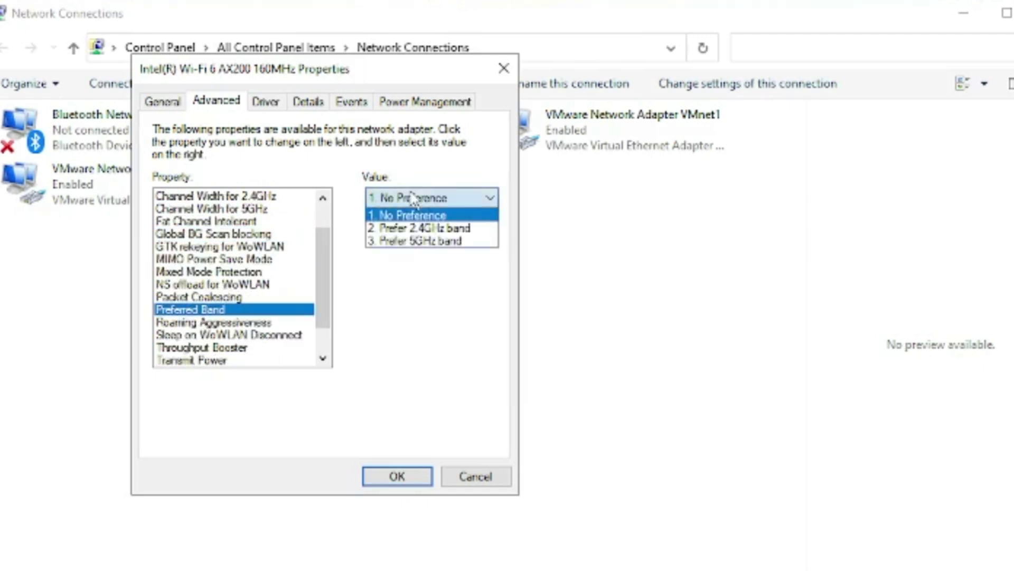
left_click(423, 241)
Set Roaming Aggressiveness to 1. Lowest.
left_click(212, 323)
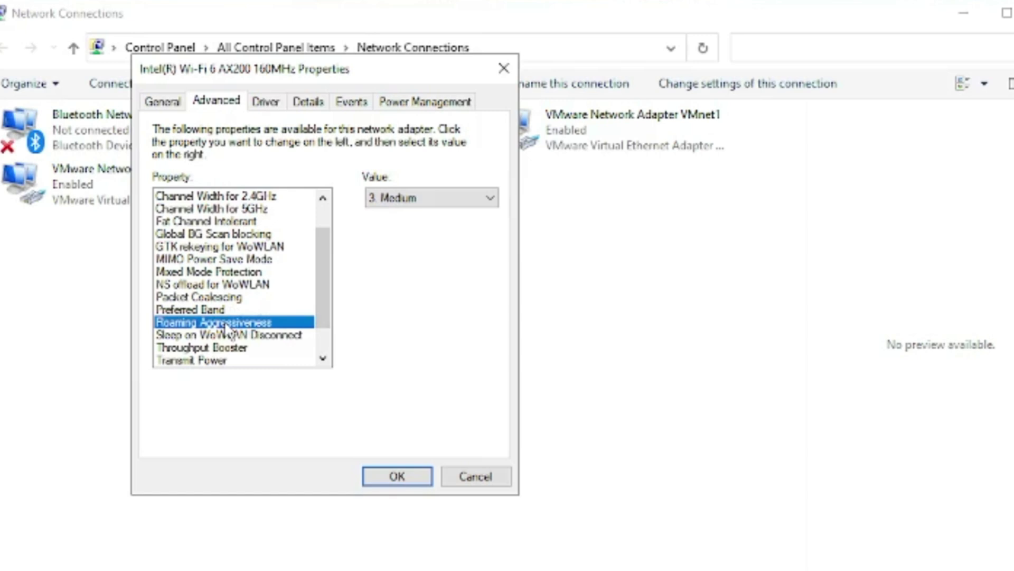
left_click(421, 197)
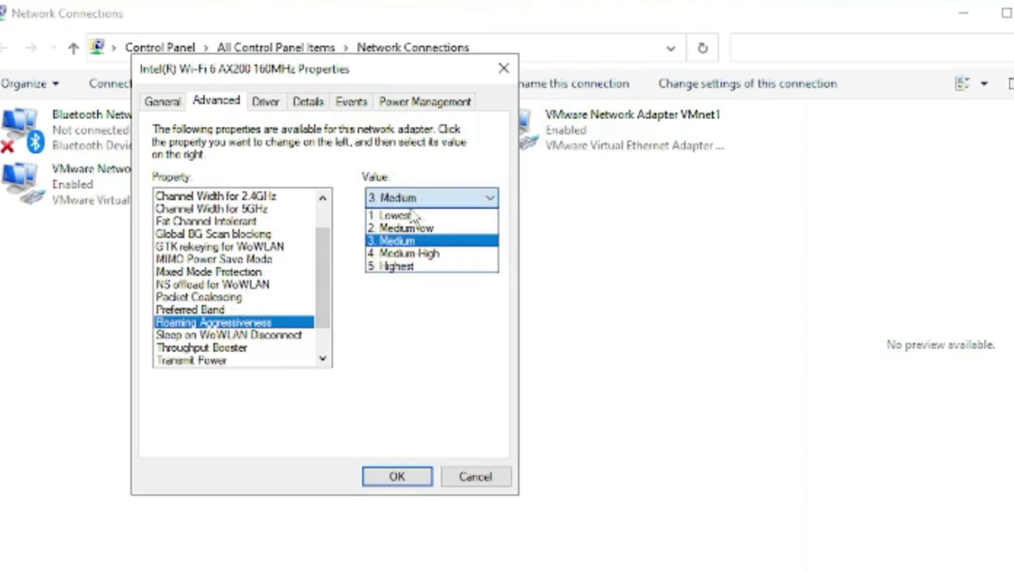
left_click(410, 215)
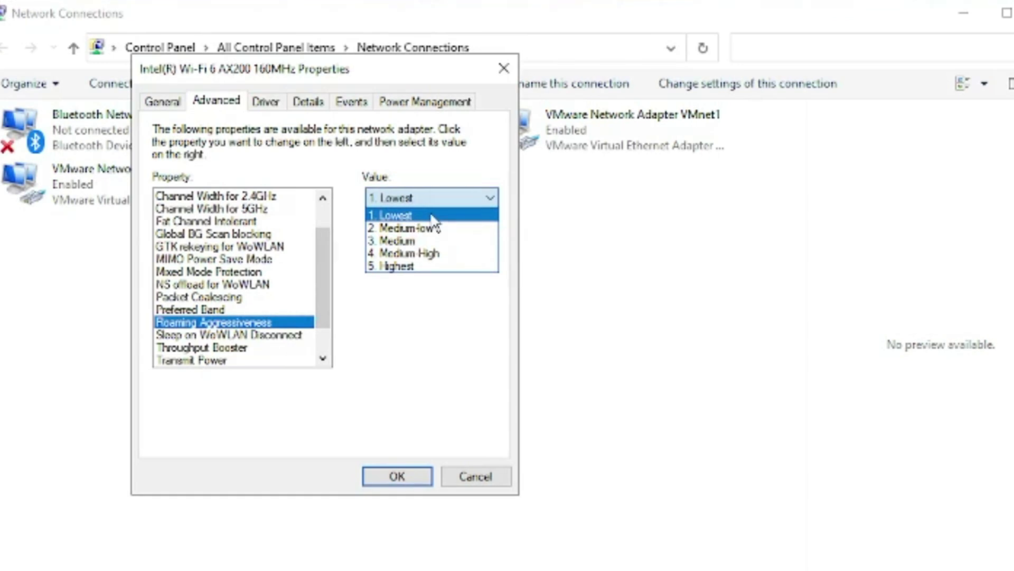
left_click(398, 215)
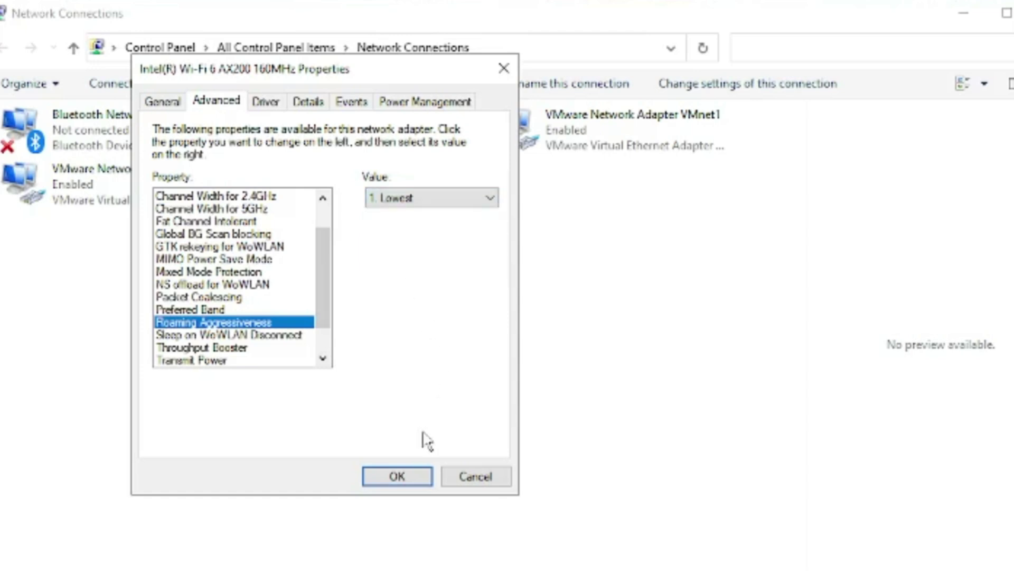
left_click(403, 477)
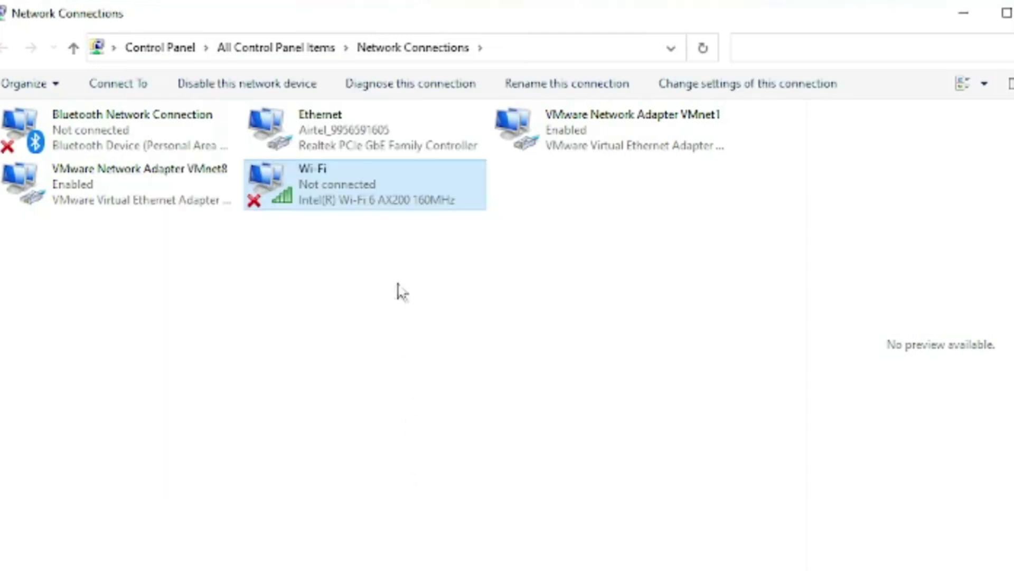